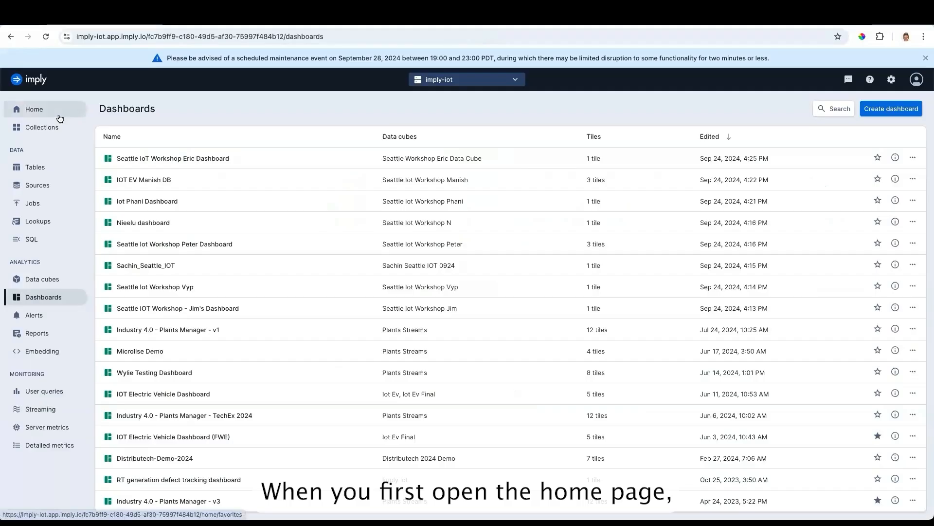
From the home page, go to the data sources, view the new Confluent Cloud connection form, and close it without creating a connection.
{"action": "left_click", "coordinate": [61, 117]}
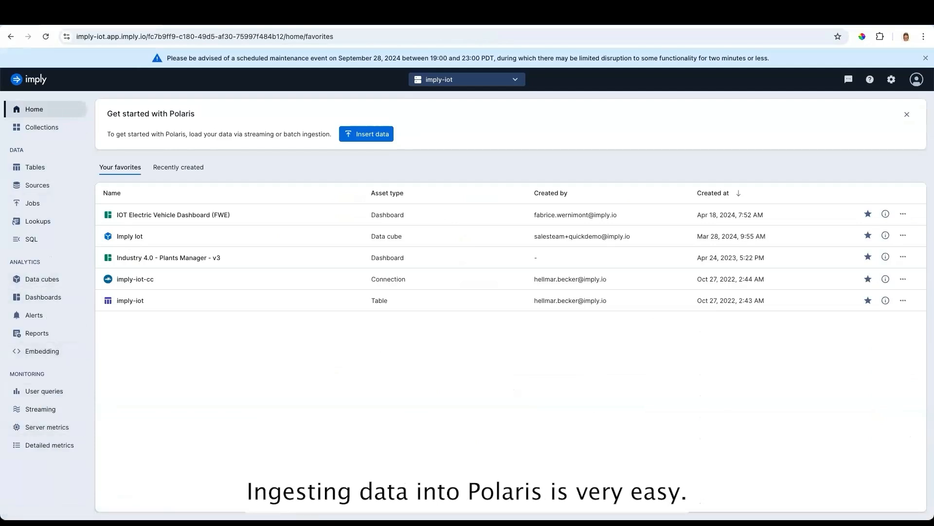
{"action": "left_click", "coordinate": [34, 190]}
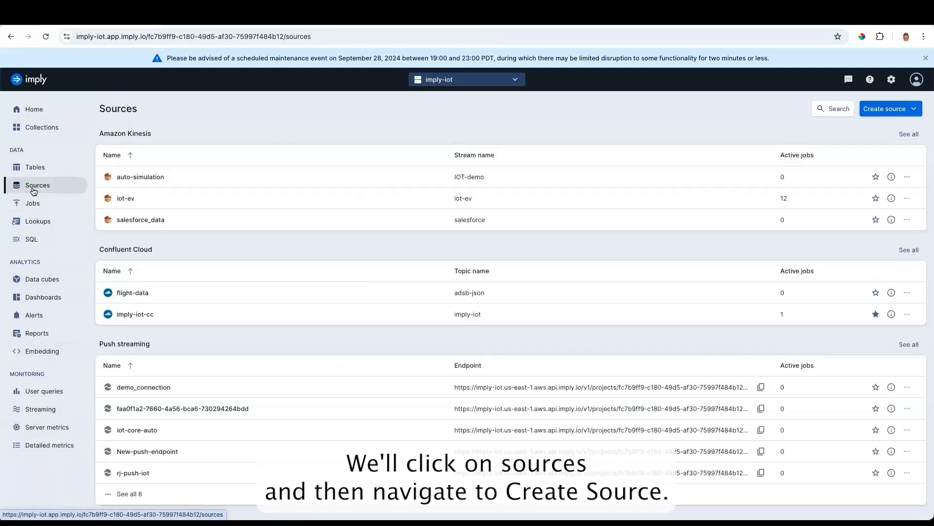
{"action": "left_click", "coordinate": [873, 116]}
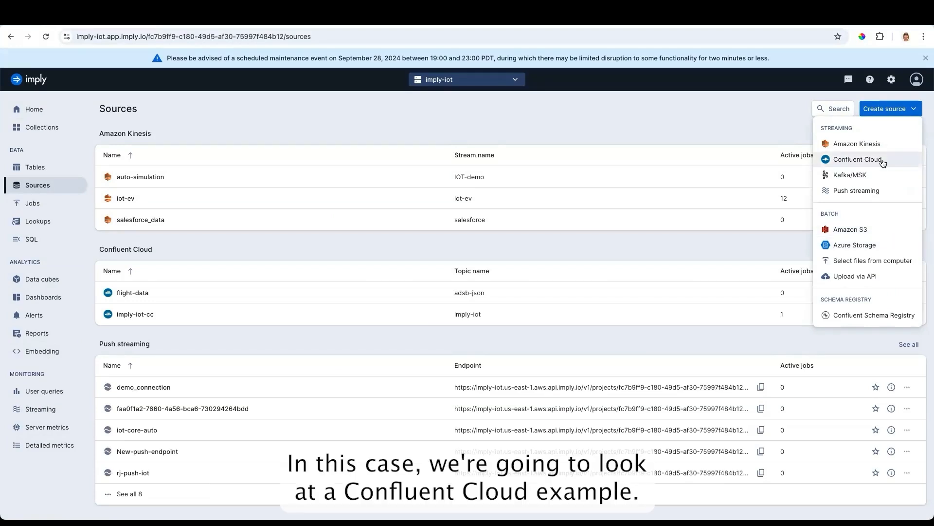
{"action": "left_click", "coordinate": [858, 159]}
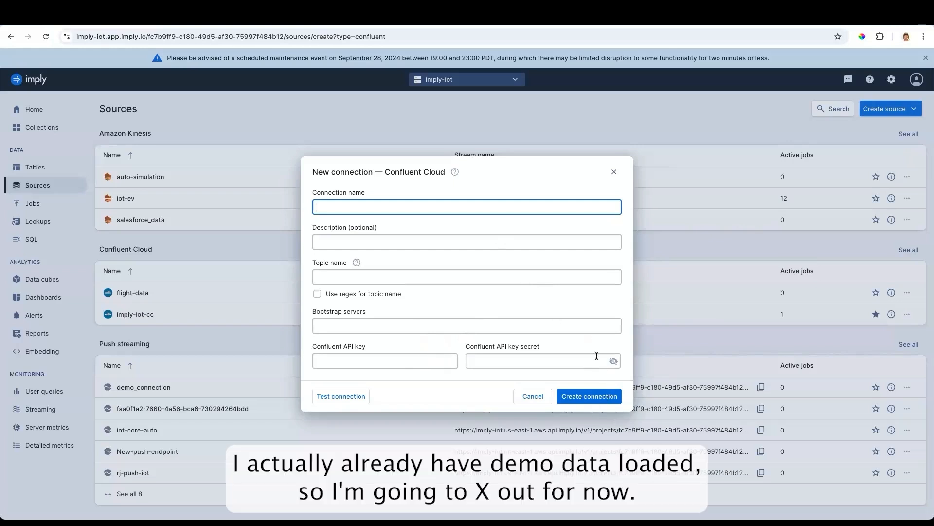
{"action": "left_click", "coordinate": [613, 172]}
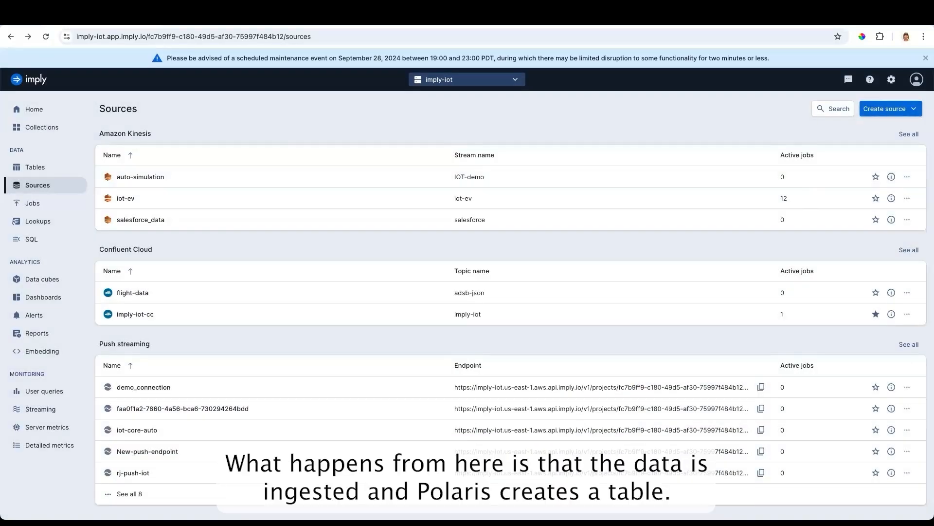
Open the imply-iot table from the list of tables.
{"action": "left_click", "coordinate": [55, 173]}
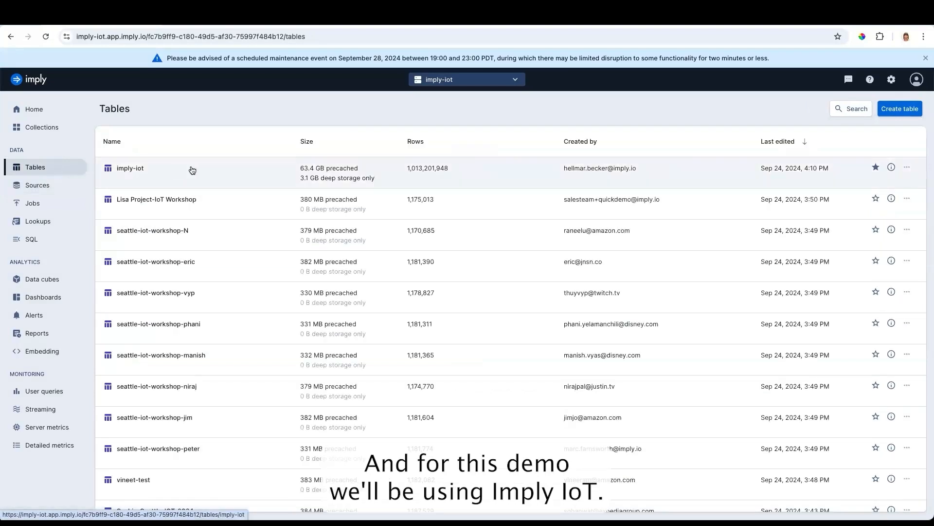
{"action": "left_click", "coordinate": [193, 170]}
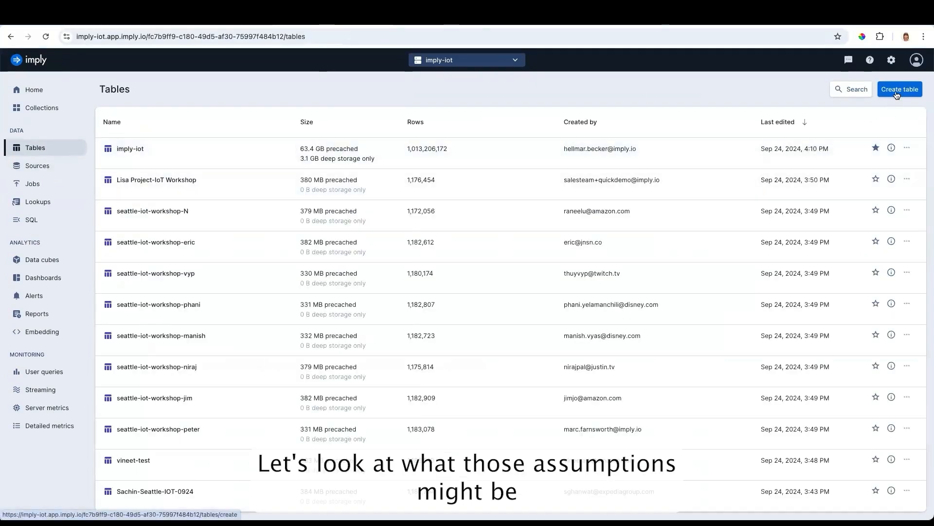
Start a new table, read the table type help, and switch the schema mode to Strict and back to Flexible.
{"action": "left_click", "coordinate": [897, 93]}
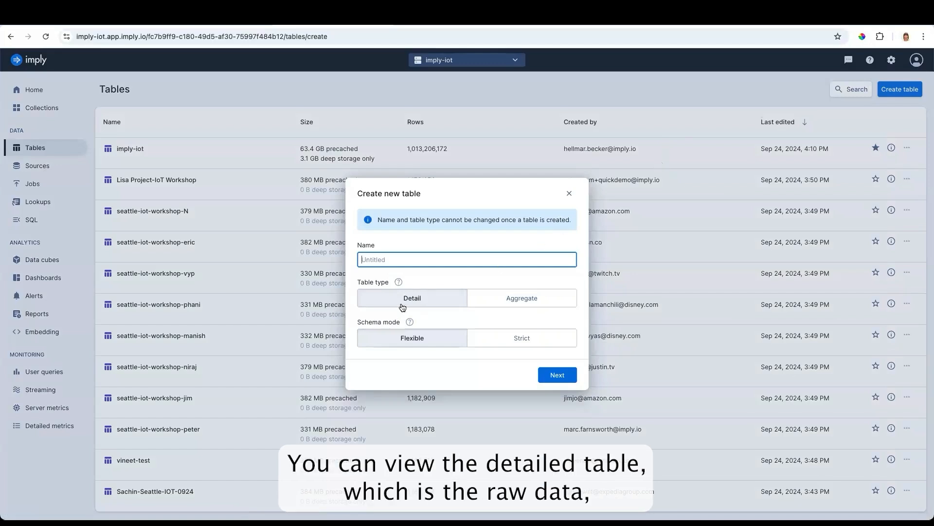
{"action": "left_click", "coordinate": [398, 282]}
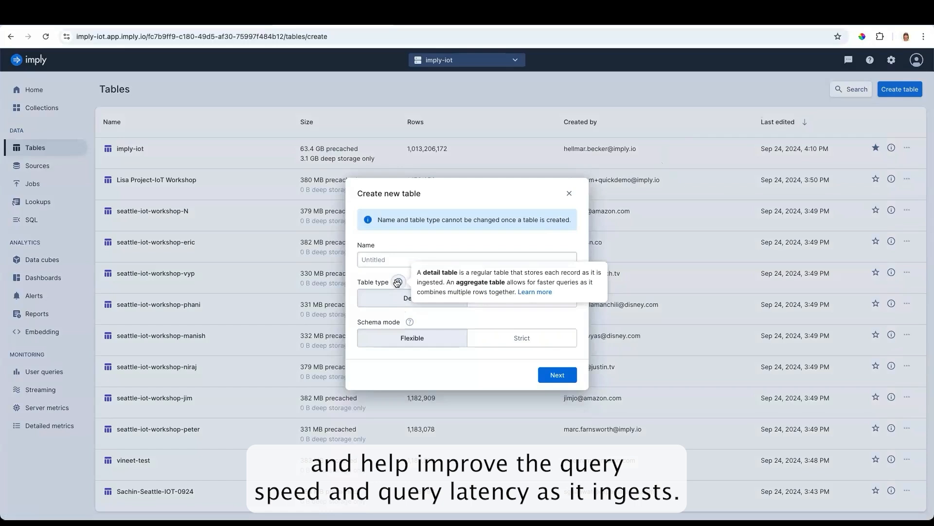
{"action": "left_click", "coordinate": [553, 337]}
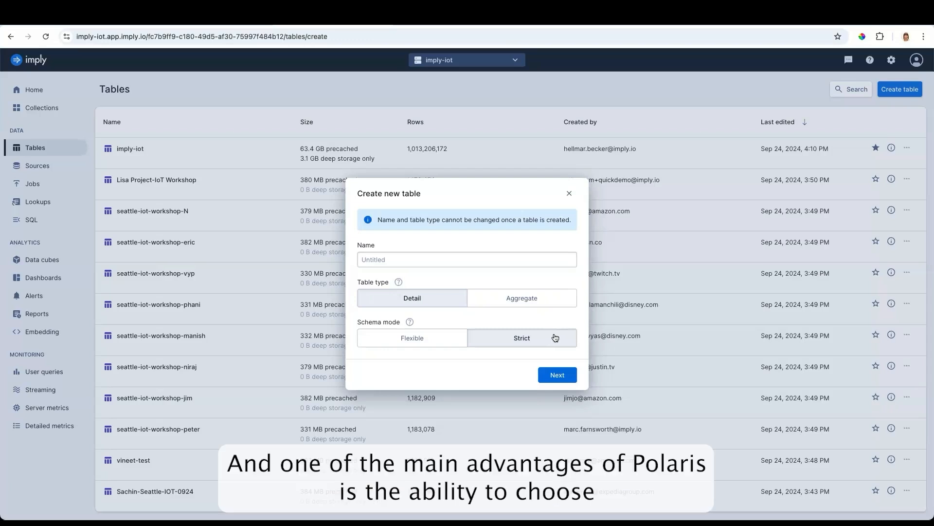
{"action": "left_click", "coordinate": [434, 337]}
{"action": "mouse_move", "coordinate": [410, 325]}
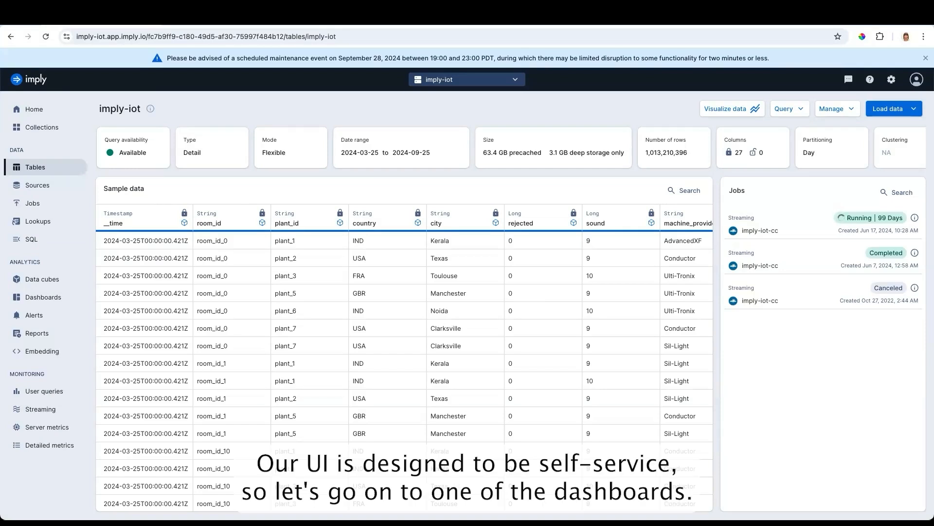
Open the Industry 4.0 - Plants Manager - v2 dashboard and check its refresh rate setting.
{"action": "left_click", "coordinate": [42, 297]}
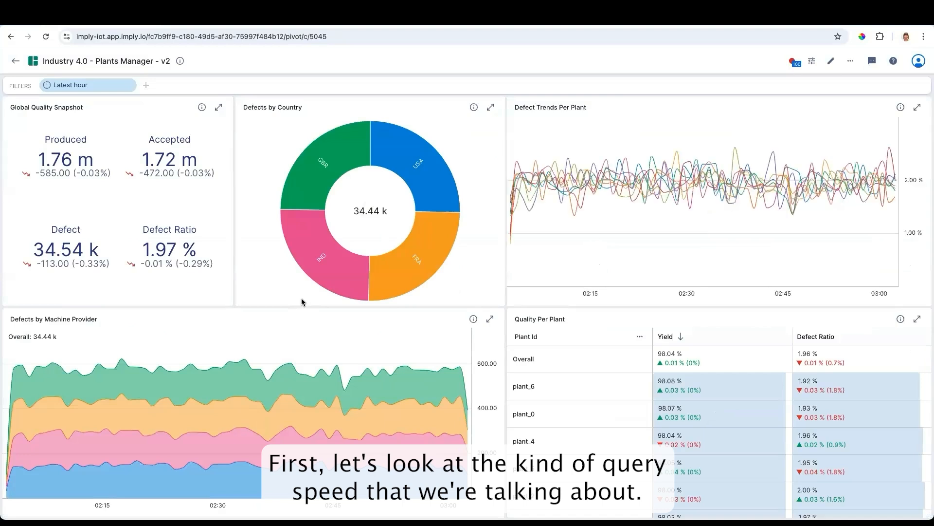
{"action": "left_click", "coordinate": [815, 65]}
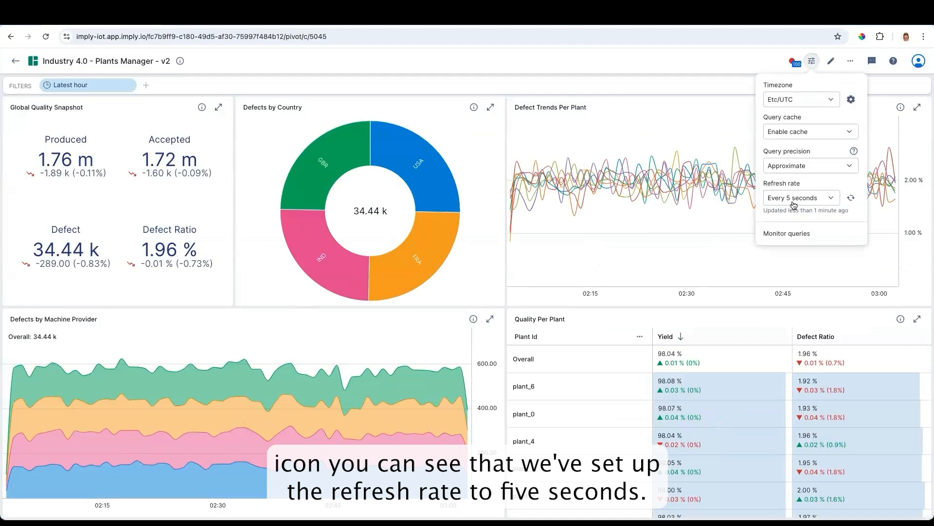
{"action": "left_click", "coordinate": [811, 201]}
{"action": "left_click", "coordinate": [810, 199]}
Review the query durations in the dashboard's query monitoring list and close it.
{"action": "left_click", "coordinate": [802, 230]}
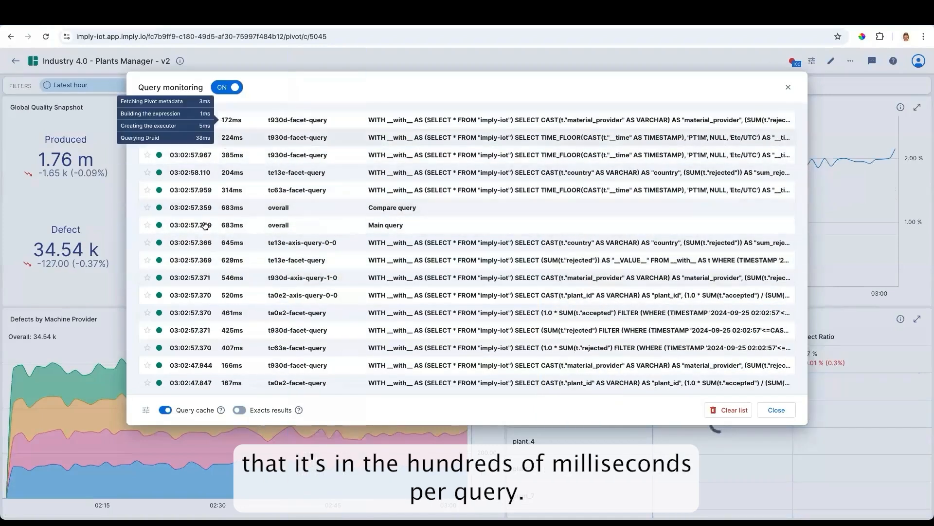
{"action": "scroll", "coordinate": [231, 270], "scroll_direction": "down", "scroll_amount": 10}
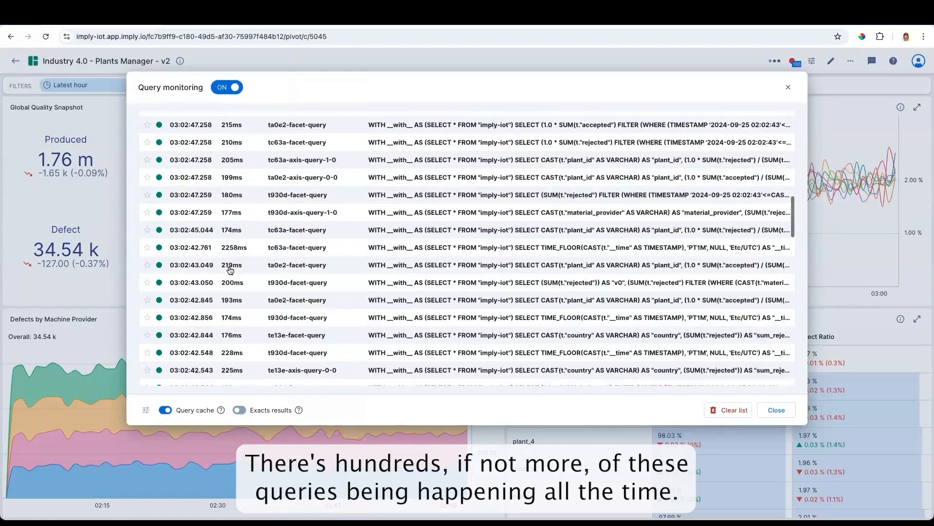
{"action": "scroll", "coordinate": [230, 270], "scroll_direction": "up", "scroll_amount": 15}
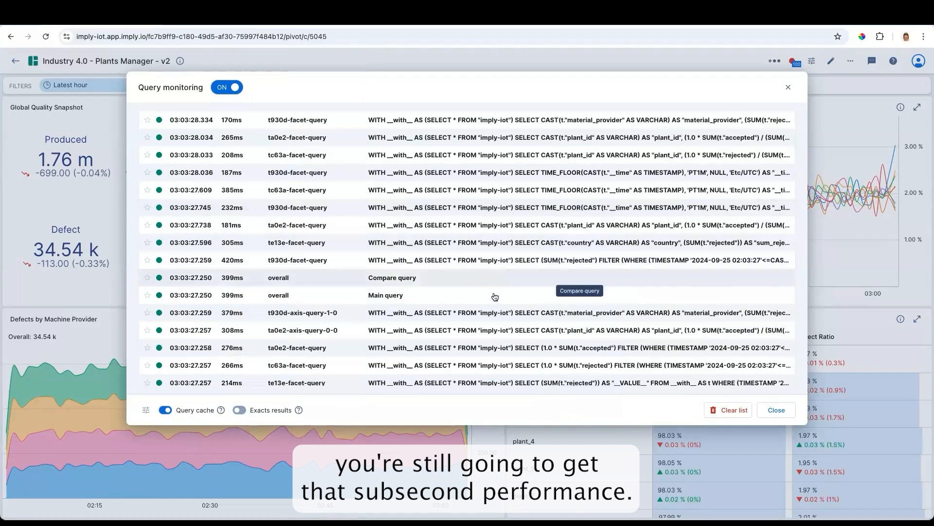
{"action": "left_click", "coordinate": [776, 408]}
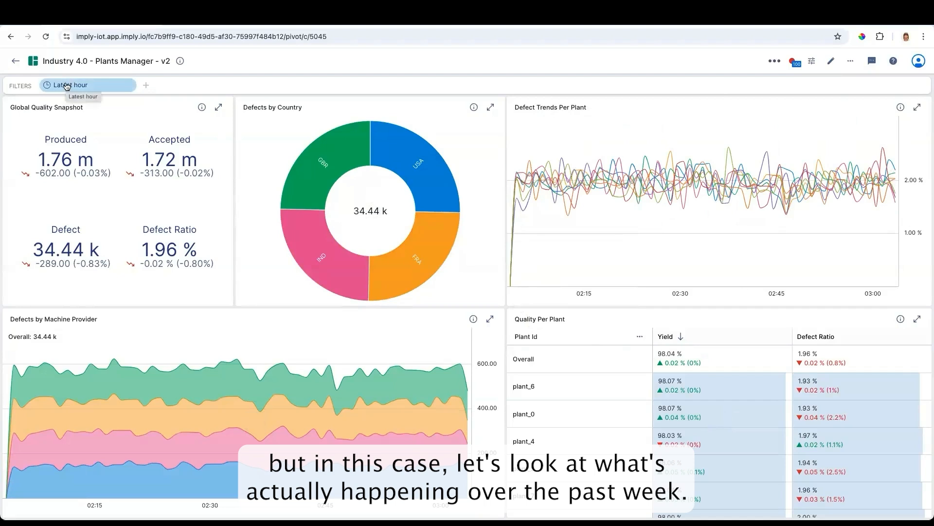
Set the dashboard's time filter to the latest 7 days.
{"action": "left_click", "coordinate": [67, 85]}
{"action": "left_click", "coordinate": [61, 156]}
{"action": "mouse_move", "coordinate": [145, 385]}
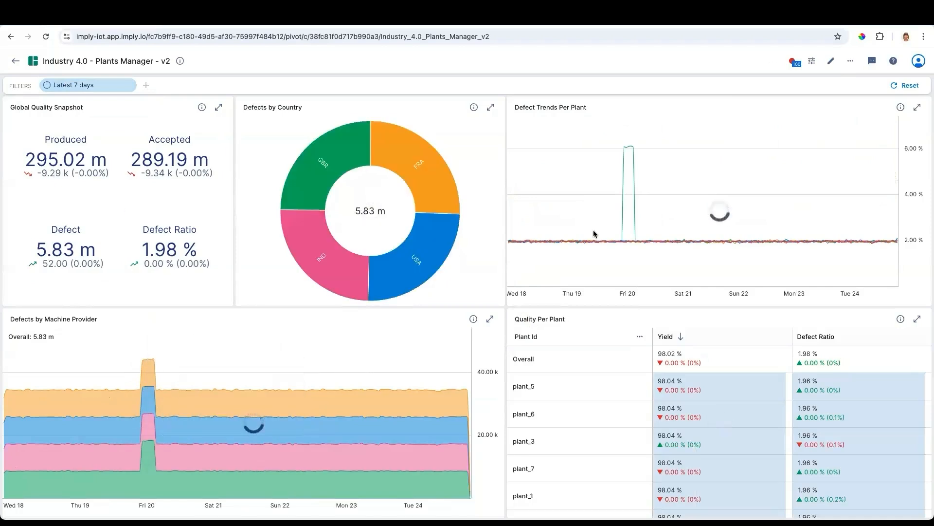
Filter the dashboard to the spike in the Defect Trends Per Plant chart, Sep 20, 3am-1pm.
{"action": "mouse_move", "coordinate": [619, 212]}
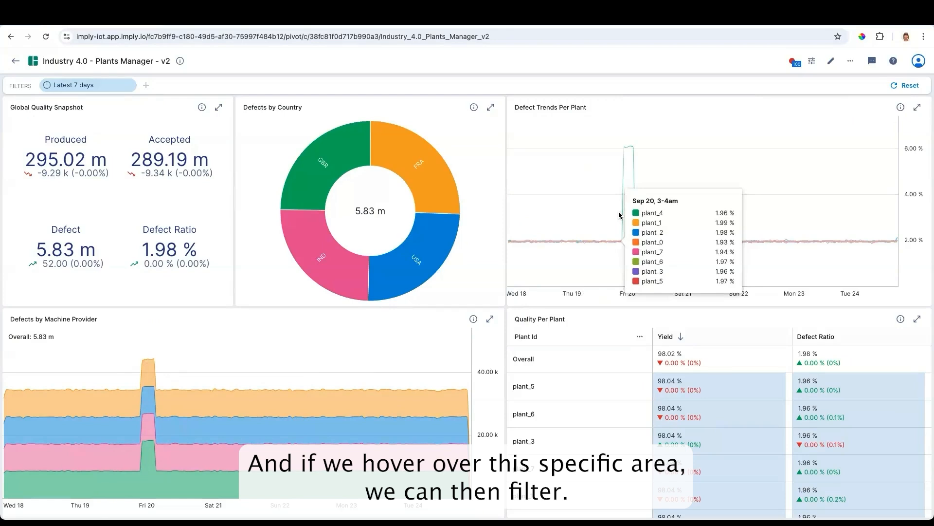
{"action": "left_click_drag", "start_coordinate": [620, 214], "coordinate": [635, 217]}
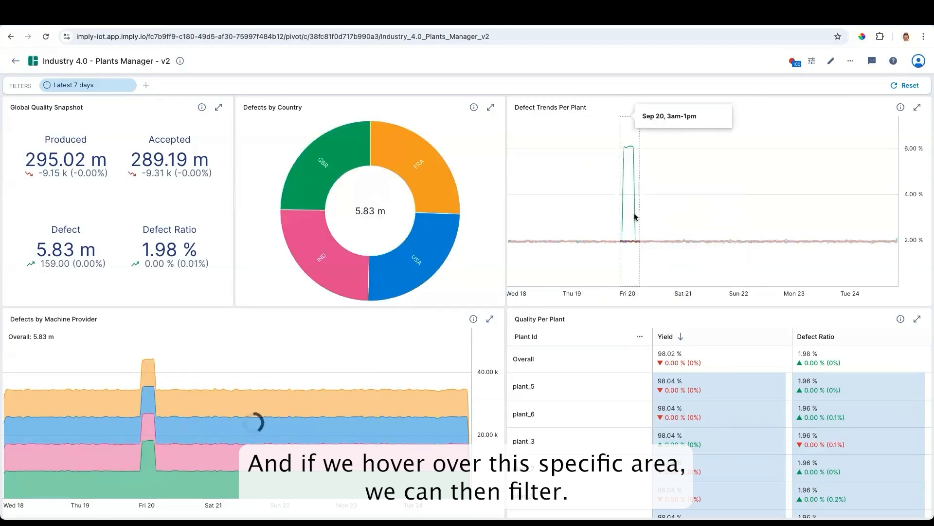
{"action": "left_click", "coordinate": [681, 124]}
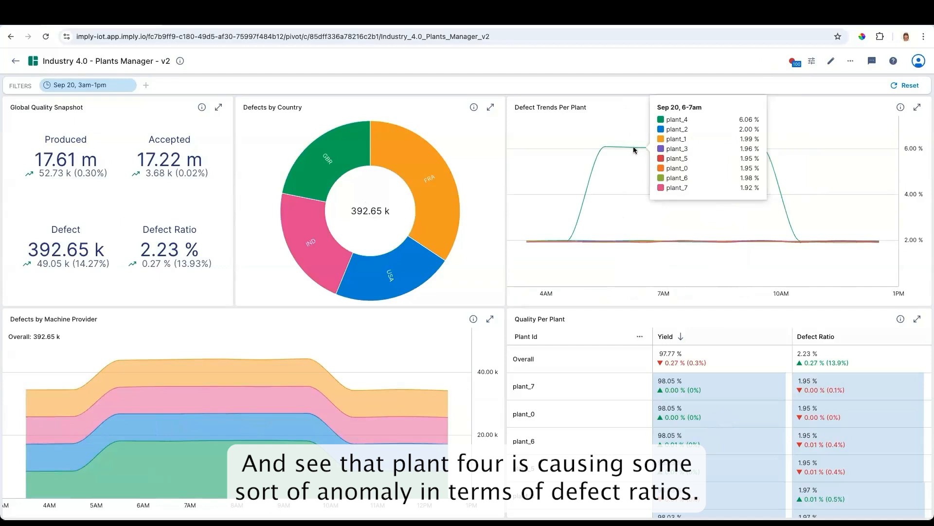
Expand the Defect Trends Per Plant tile into the full data cube view and change its visualization to a Table.
{"action": "left_click", "coordinate": [916, 108]}
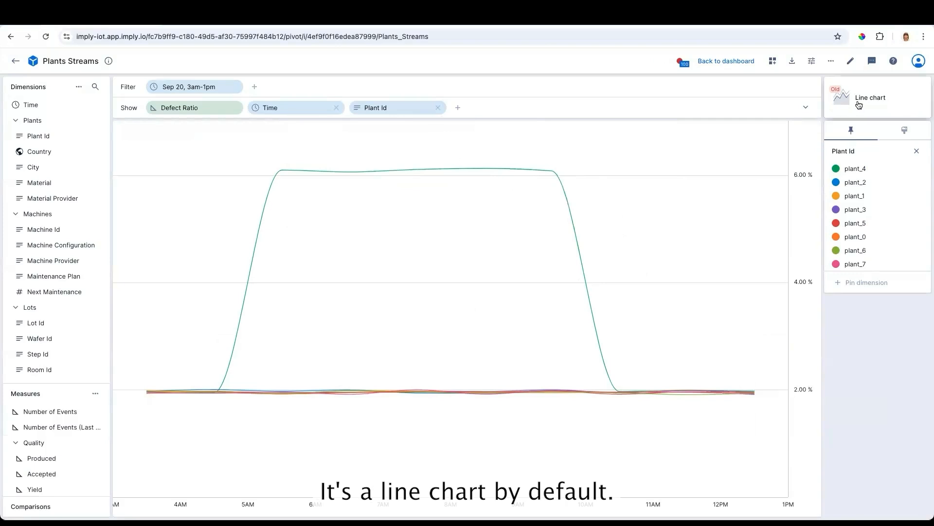
{"action": "left_click", "coordinate": [858, 104]}
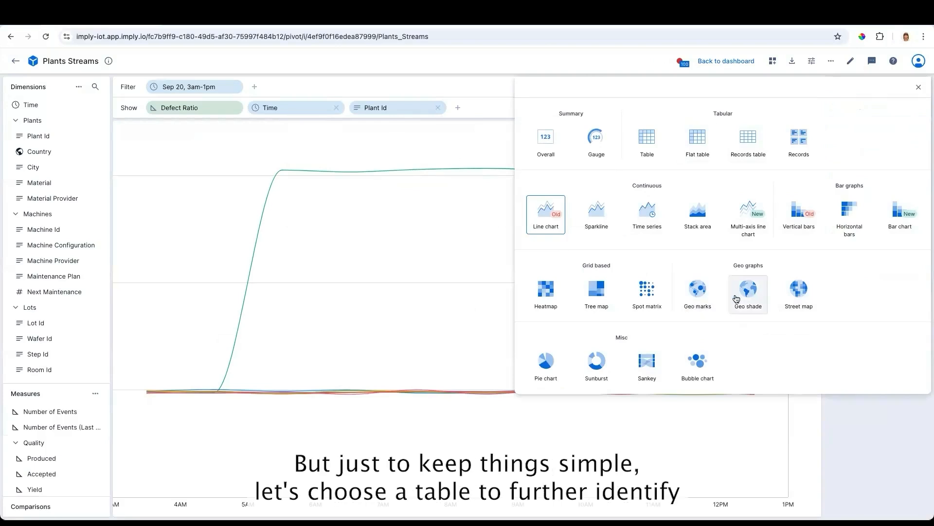
{"action": "left_click", "coordinate": [647, 140]}
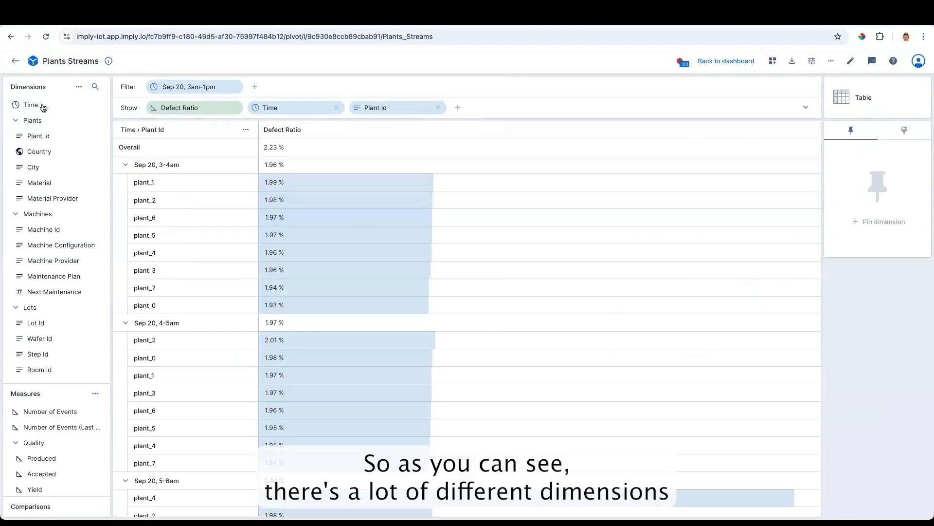
Remove the Time dimension from the shown fields of the defect ratio table and add the Machine Id dimension.
{"action": "scroll", "coordinate": [48, 107], "scroll_direction": "down", "scroll_amount": 3}
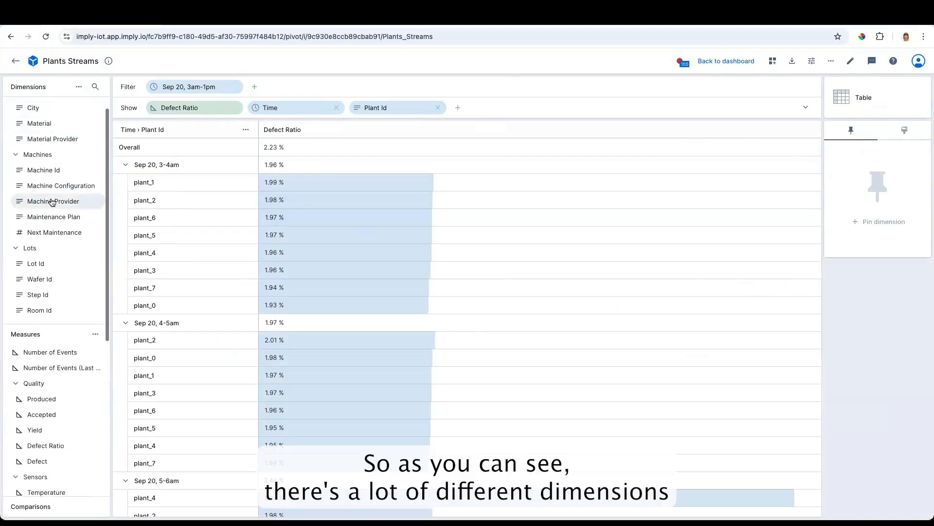
{"action": "scroll", "coordinate": [74, 415], "scroll_direction": "down", "scroll_amount": 5}
{"action": "scroll", "coordinate": [73, 414], "scroll_direction": "up", "scroll_amount": 8}
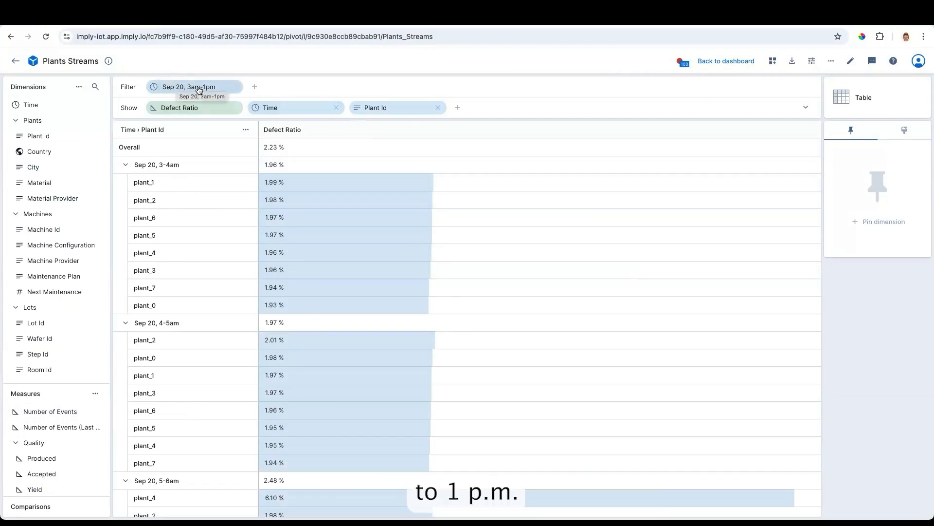
{"action": "scroll", "coordinate": [267, 203], "scroll_direction": "down", "scroll_amount": 12}
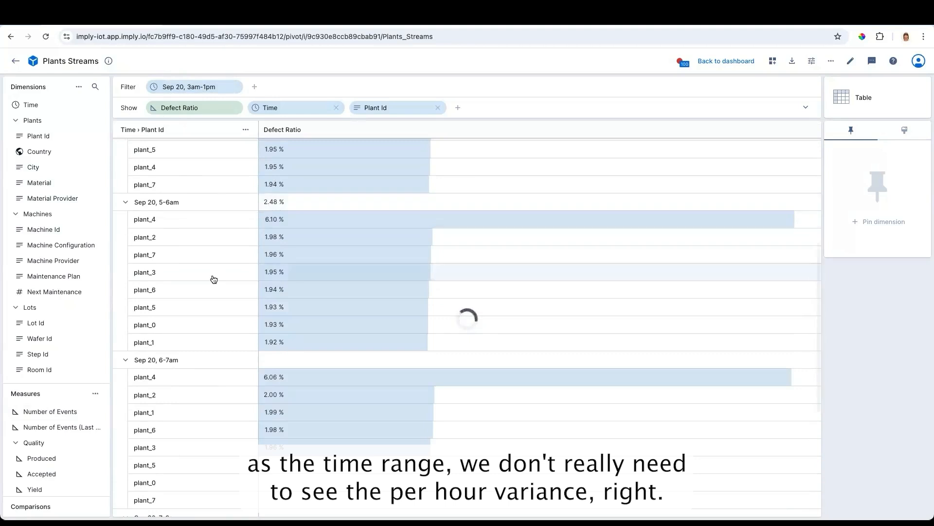
{"action": "scroll", "coordinate": [214, 279], "scroll_direction": "down", "scroll_amount": 3}
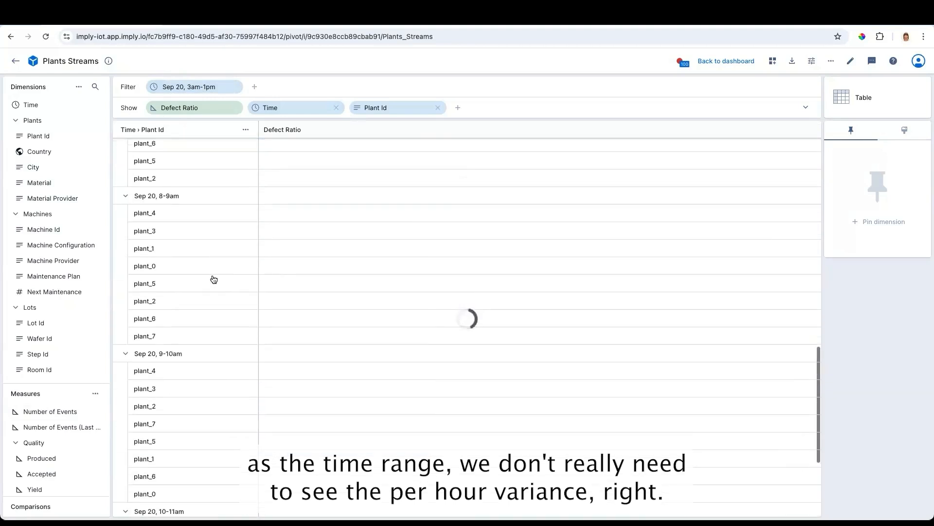
{"action": "left_click", "coordinate": [336, 107]}
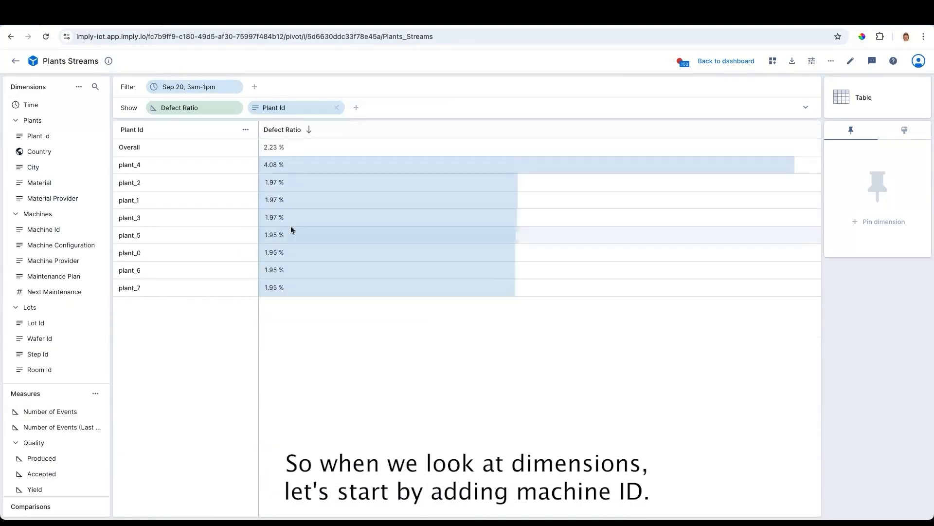
{"action": "left_click", "coordinate": [64, 230]}
{"action": "left_click", "coordinate": [143, 224]}
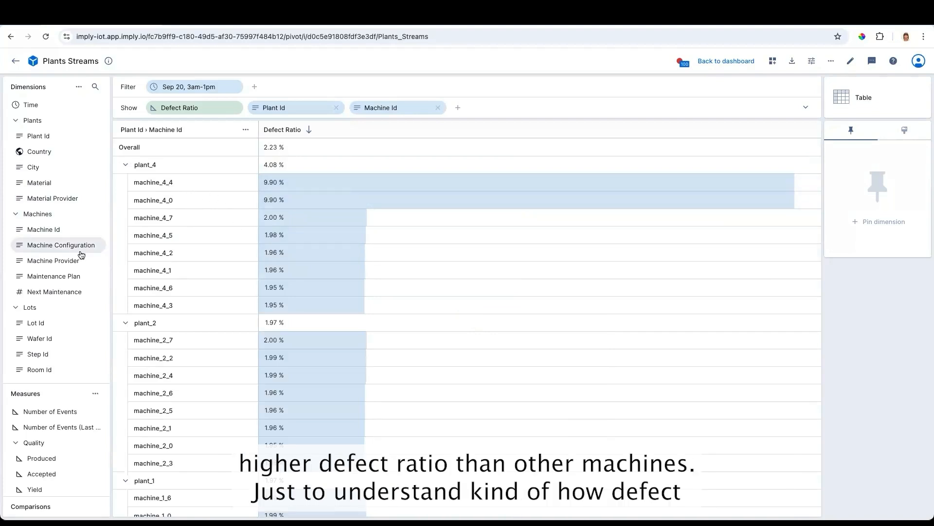
Add the Yield measure to the table alongside Defect Ratio.
{"action": "scroll", "coordinate": [81, 254], "scroll_direction": "down", "scroll_amount": 3}
{"action": "scroll", "coordinate": [81, 255], "scroll_direction": "up", "scroll_amount": 3}
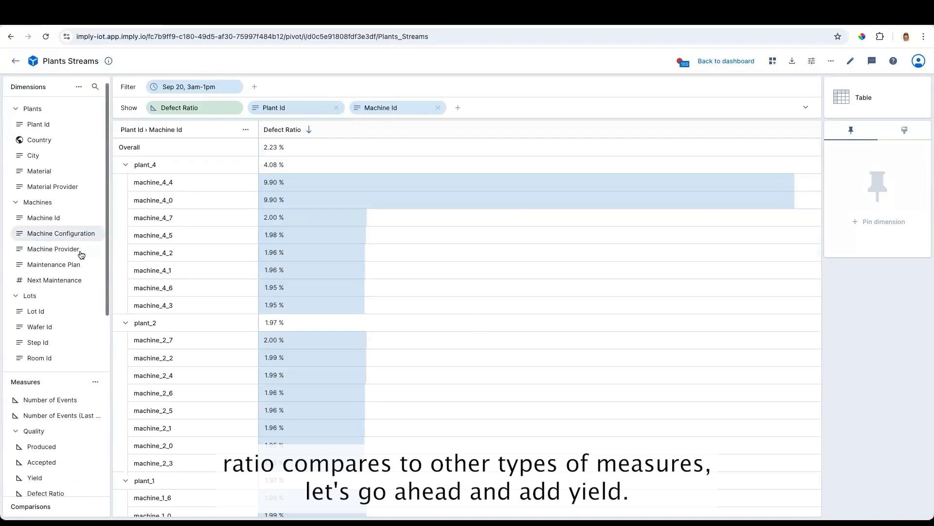
{"action": "scroll", "coordinate": [82, 254], "scroll_direction": "down", "scroll_amount": 4}
{"action": "left_click", "coordinate": [68, 276]}
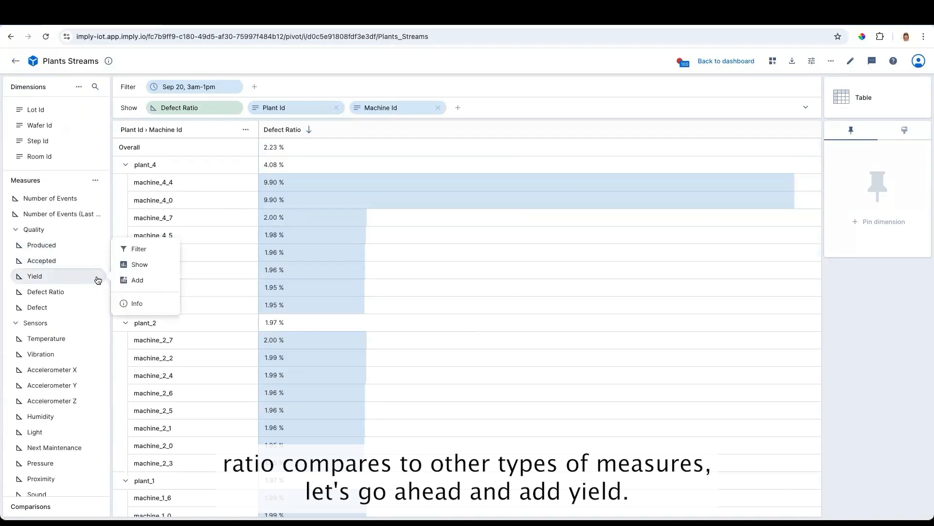
{"action": "left_click", "coordinate": [131, 281]}
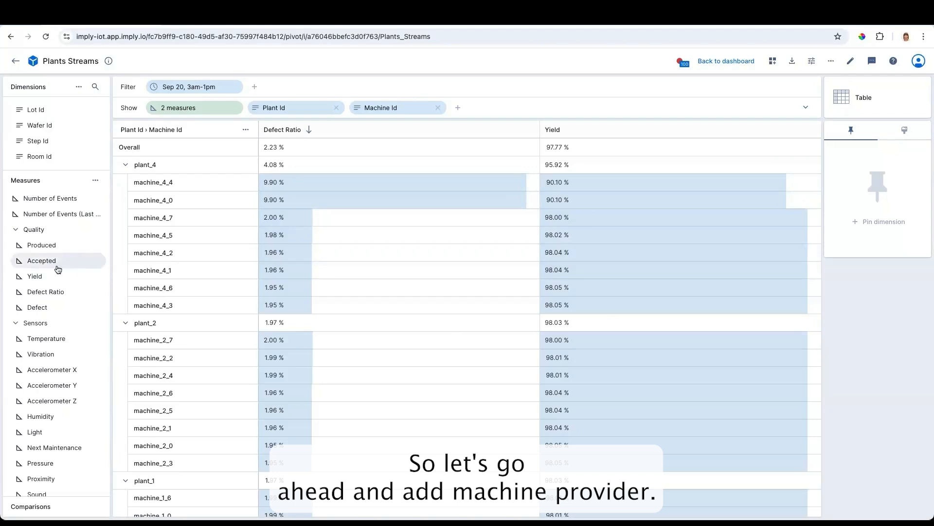
Add the Machine Provider dimension to the table's breakdown under Machine Id.
{"action": "scroll", "coordinate": [59, 258], "scroll_direction": "up", "scroll_amount": 5}
{"action": "left_click", "coordinate": [44, 260]}
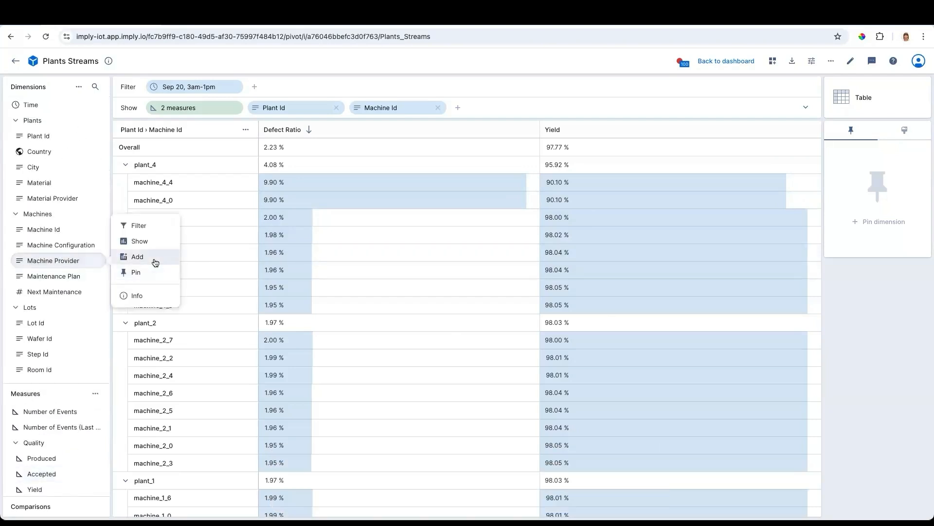
{"action": "left_click", "coordinate": [154, 258]}
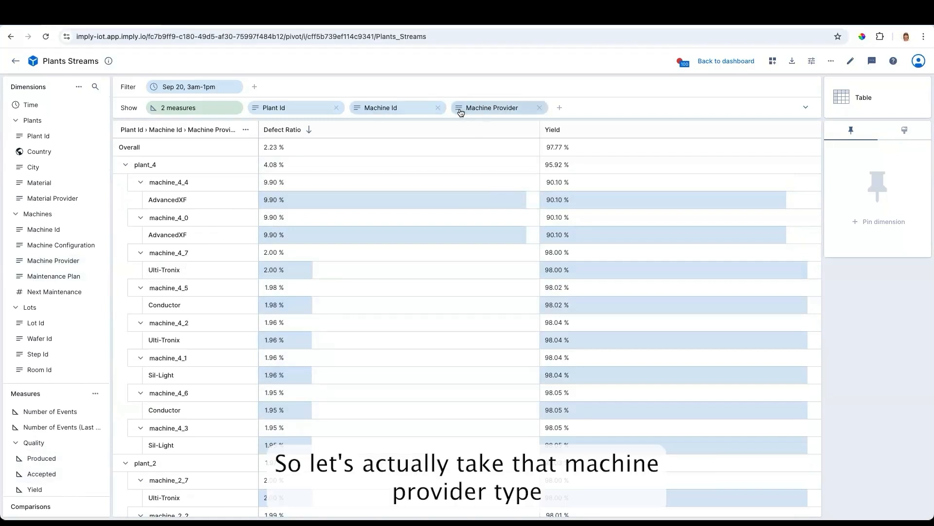
Filter the defect ratio table by Machine Provider to include only AdvancedXF.
{"action": "left_click_drag", "start_coordinate": [455, 104], "coordinate": [360, 87]}
{"action": "left_click", "coordinate": [286, 154]}
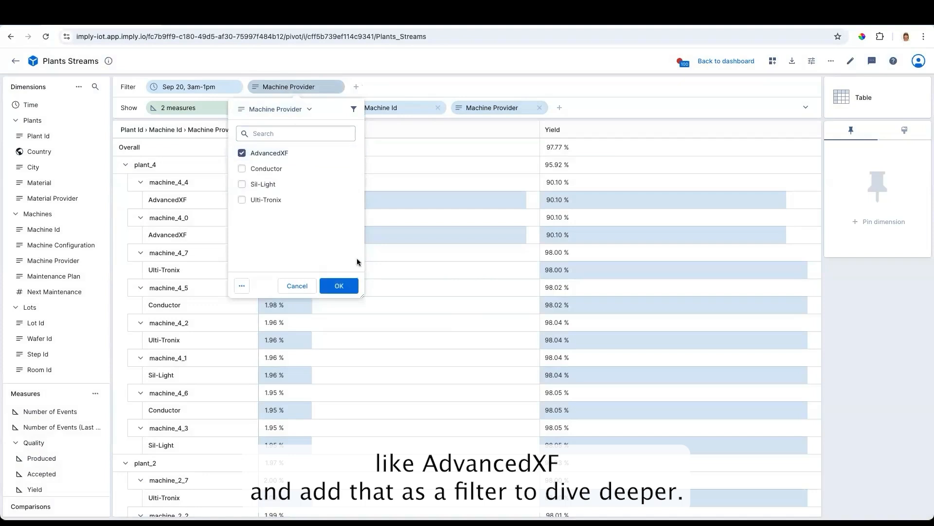
{"action": "left_click", "coordinate": [339, 286]}
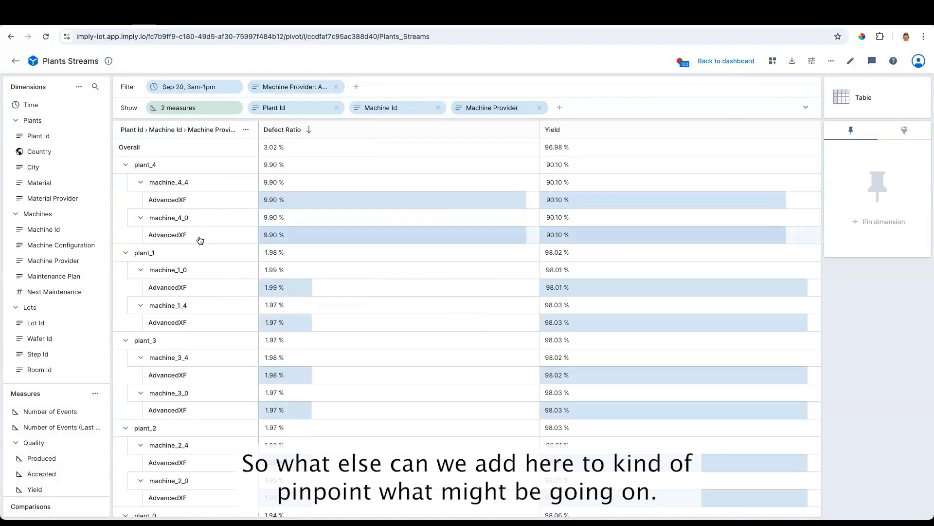
Add the Material dimension to the table's breakdown under Machine Provider.
{"action": "left_click", "coordinate": [45, 184]}
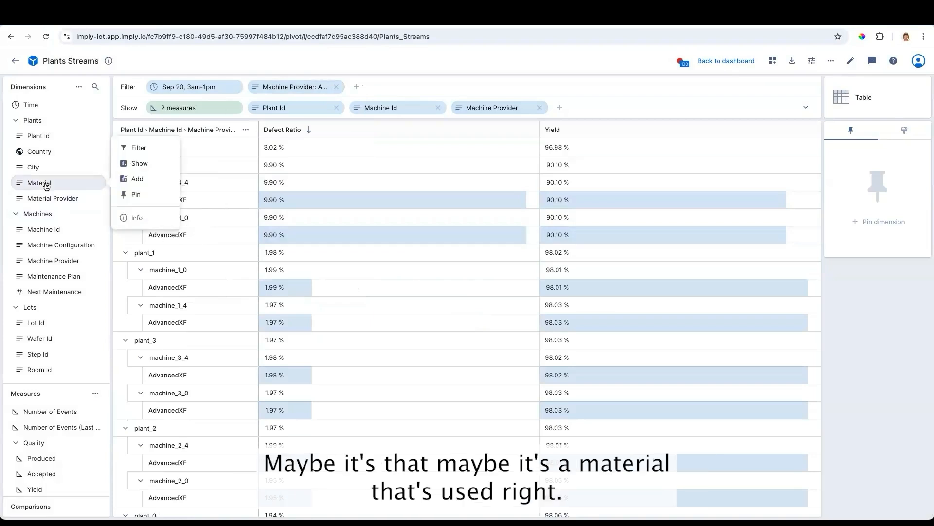
{"action": "left_click", "coordinate": [136, 179]}
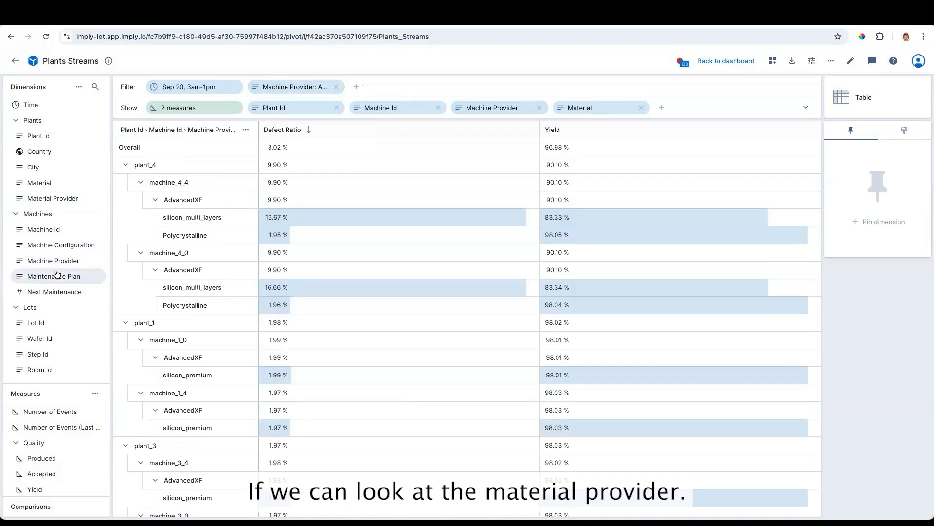
Try breaking the table down by Material Provider under Material, and remove that dimension again.
{"action": "left_click", "coordinate": [55, 199]}
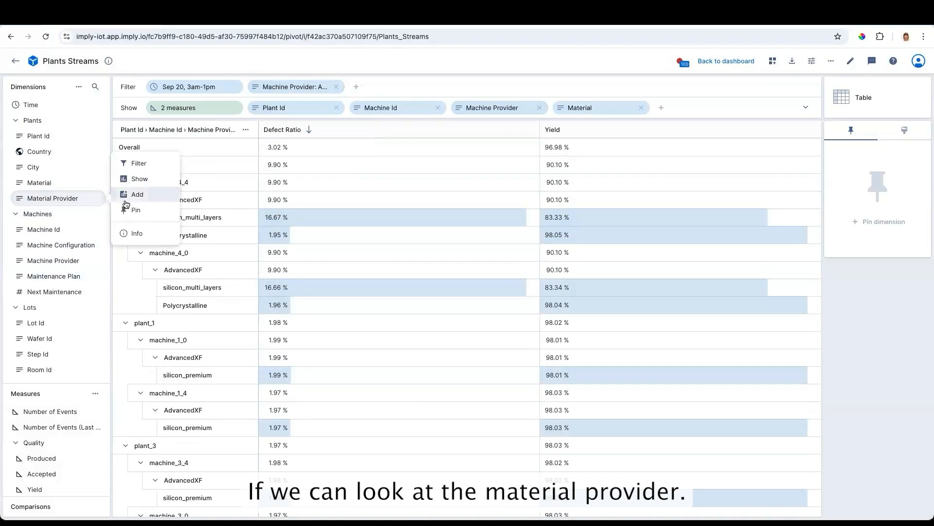
{"action": "left_click", "coordinate": [157, 195]}
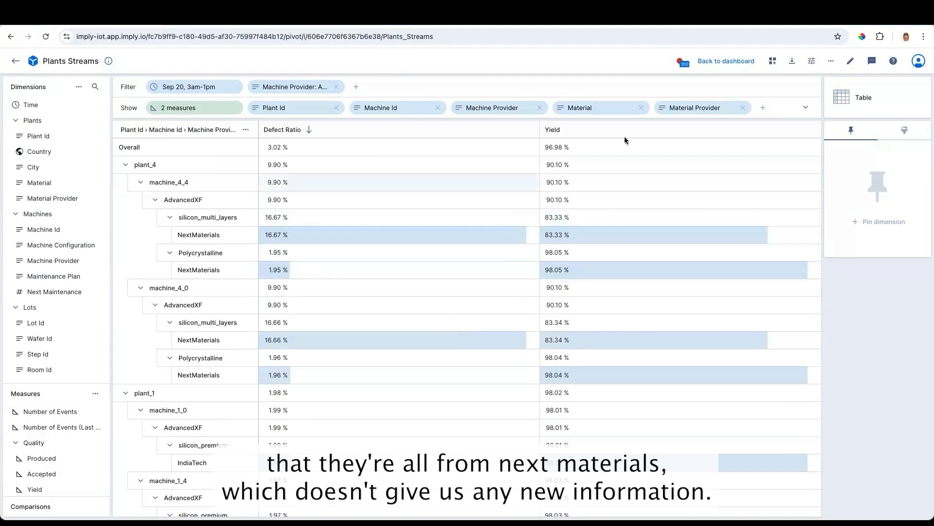
{"action": "left_click", "coordinate": [743, 107]}
Filter the table by Material to include only silicon_multi_layers.
{"action": "left_click_drag", "start_coordinate": [579, 107], "coordinate": [474, 92]}
{"action": "left_click", "coordinate": [401, 188]}
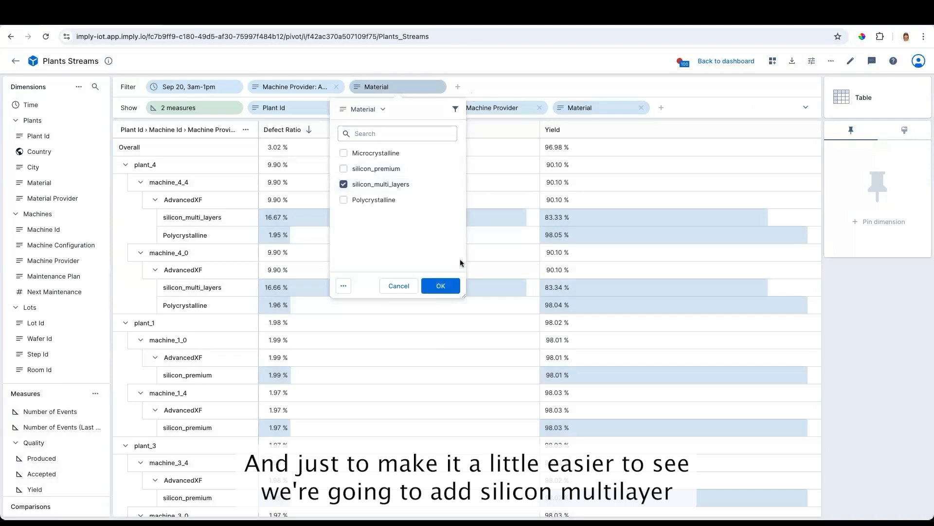
{"action": "left_click", "coordinate": [441, 286]}
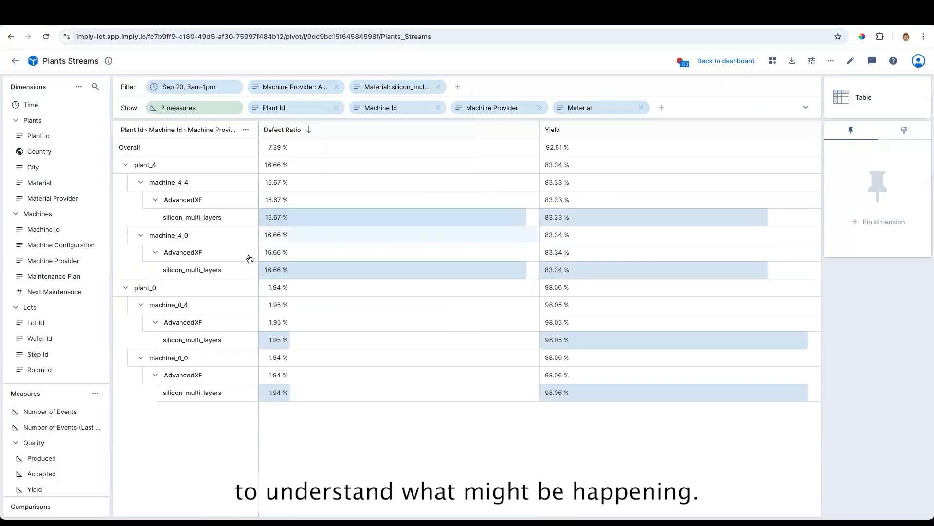
Add the Machine Configuration dimension to the table's breakdown under Material, and return to the plants manager dashboard.
{"action": "left_click", "coordinate": [61, 245]}
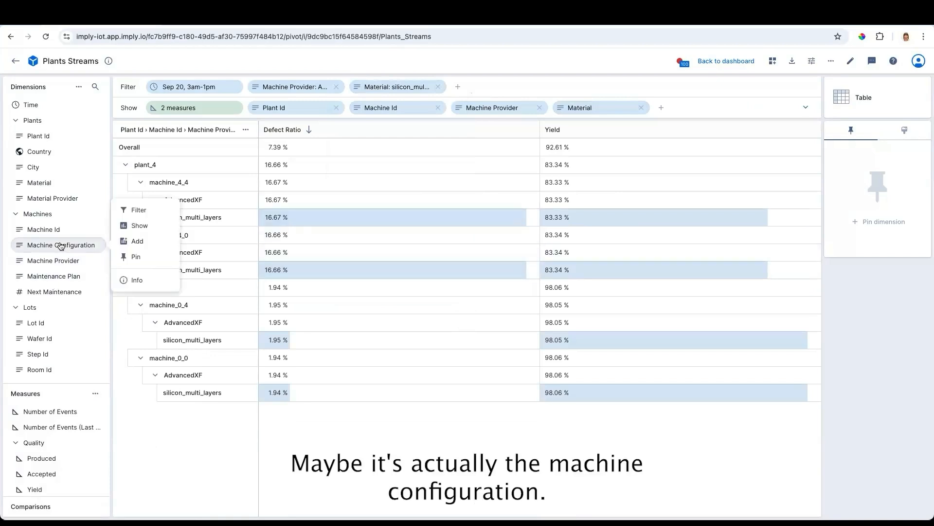
{"action": "left_click", "coordinate": [167, 241]}
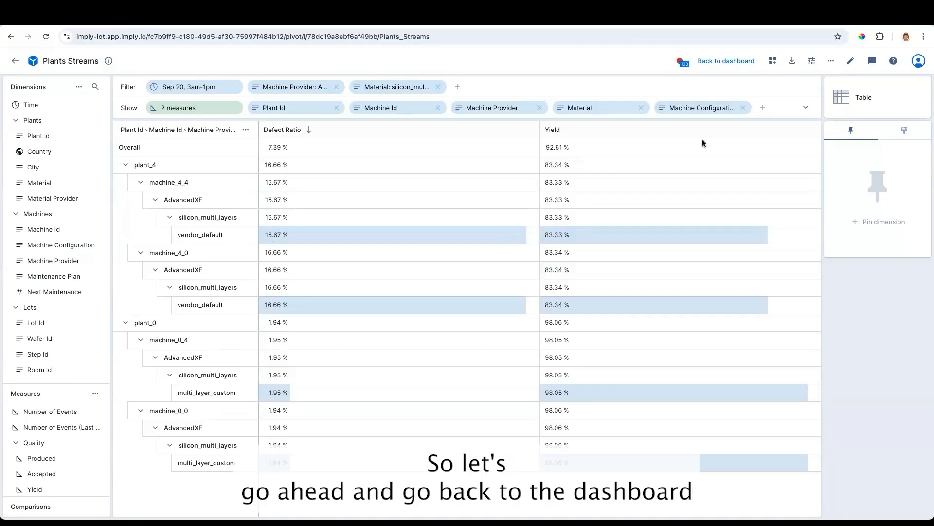
{"action": "left_click", "coordinate": [727, 67]}
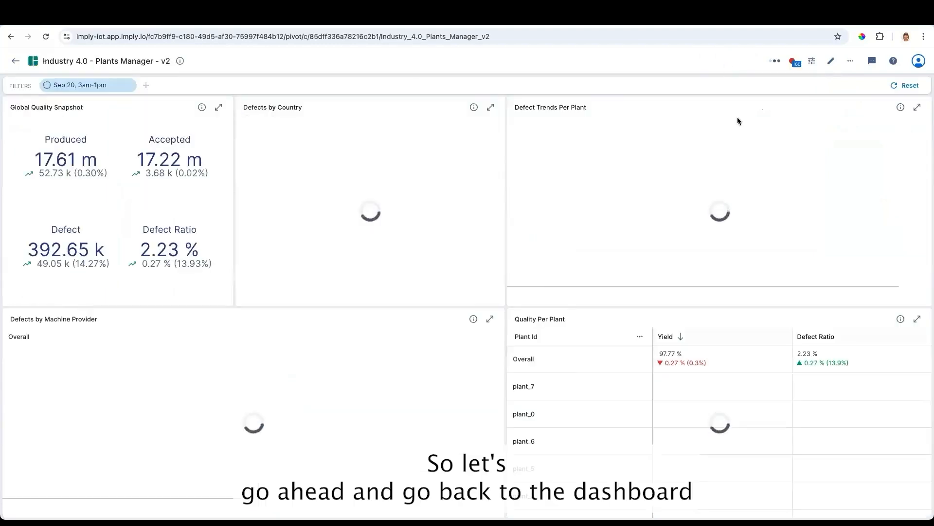